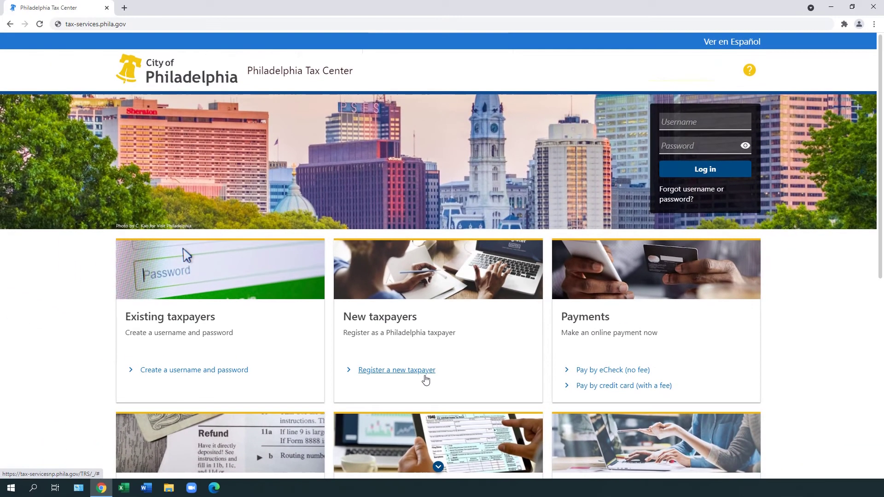
Start a new taxpayer registration from the New taxpayers card on the home page
click(394, 286)
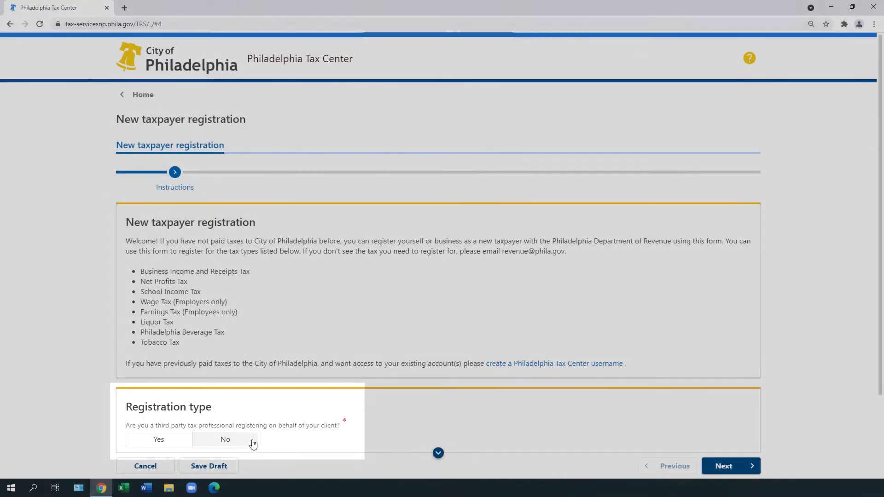
Register yourself rather than as a third party, with Individual/Sole Proprietor as the known entity classification
click(253, 441)
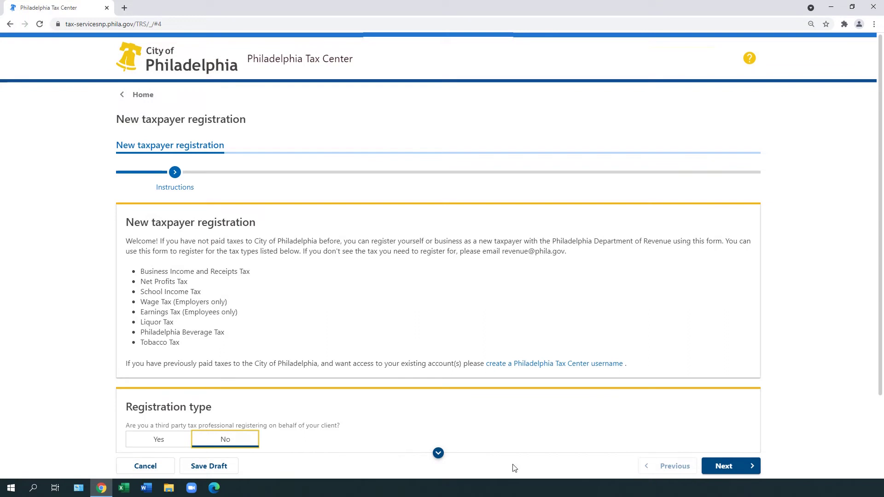
click(737, 467)
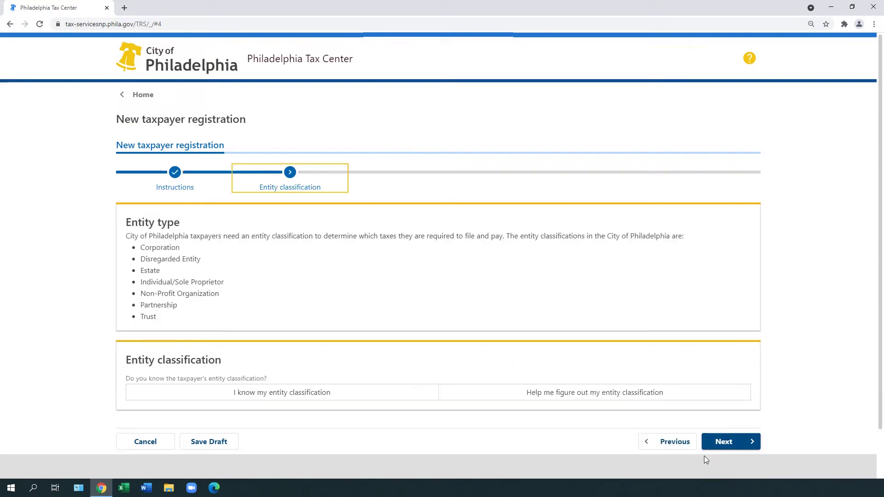
click(426, 400)
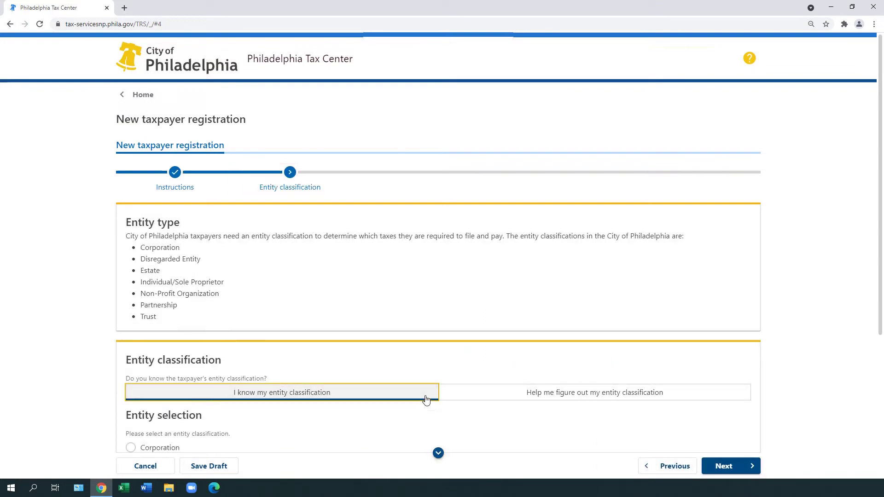
scroll(426, 400, down, 5)
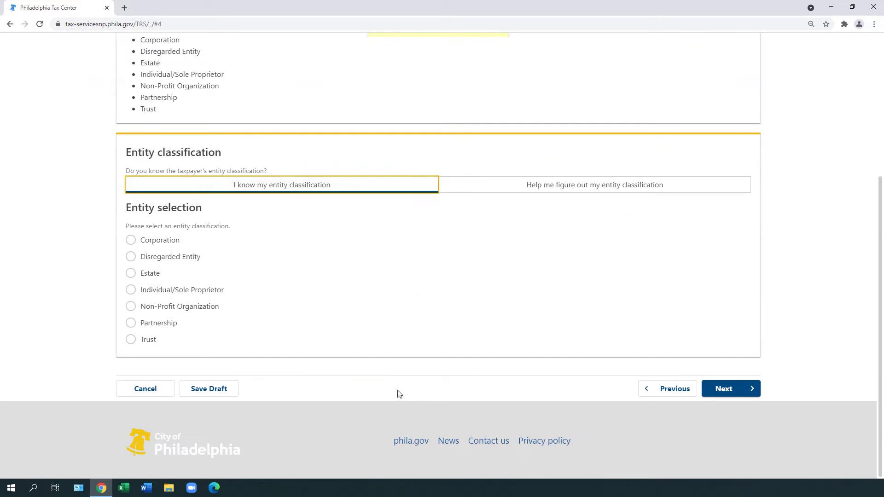
click(132, 291)
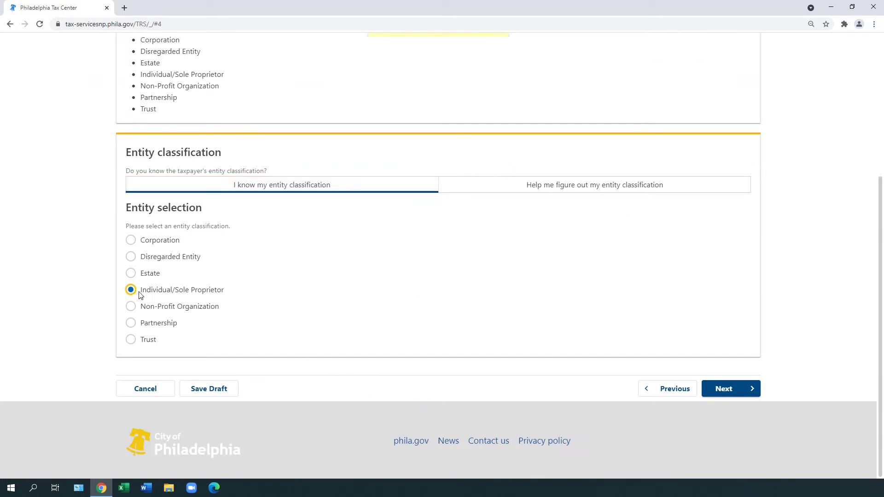
click(742, 395)
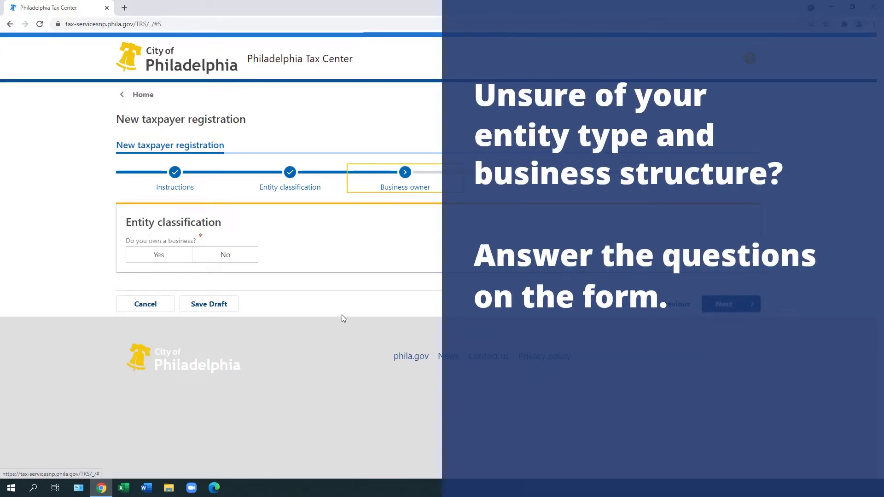
Answer No to owning a business and proceed past the entity type summary
click(256, 262)
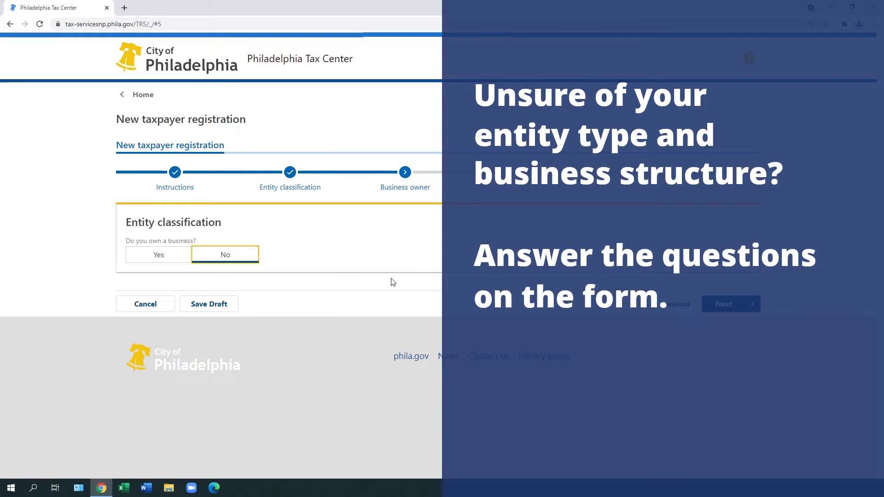
click(729, 308)
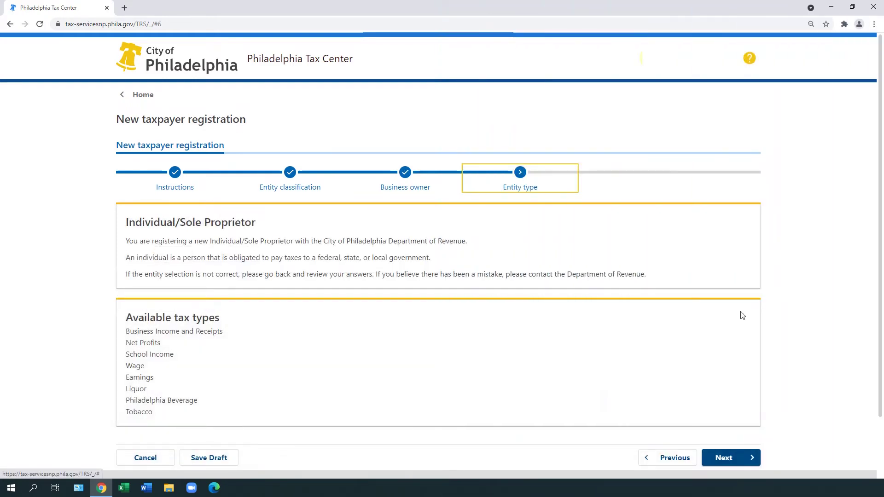
click(746, 462)
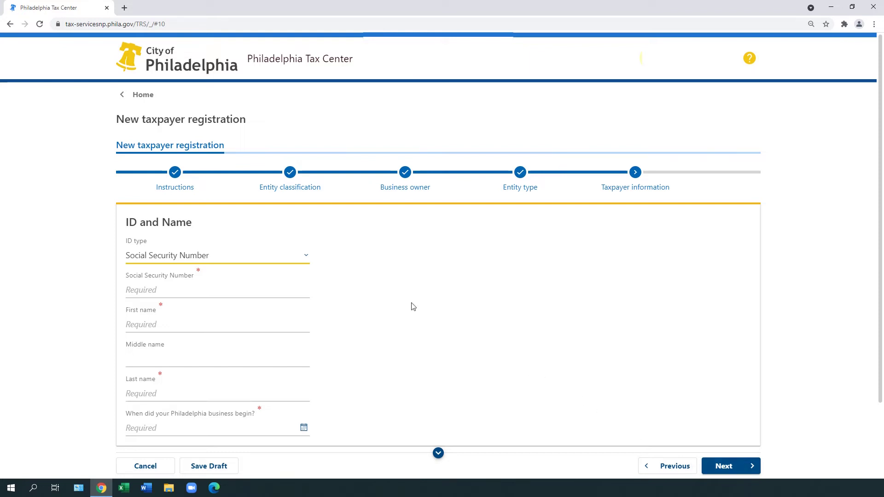
Choose Social Security Number as ID type, then enter the SSN and the taxpayer's full name
click(305, 256)
click(298, 281)
click(297, 288)
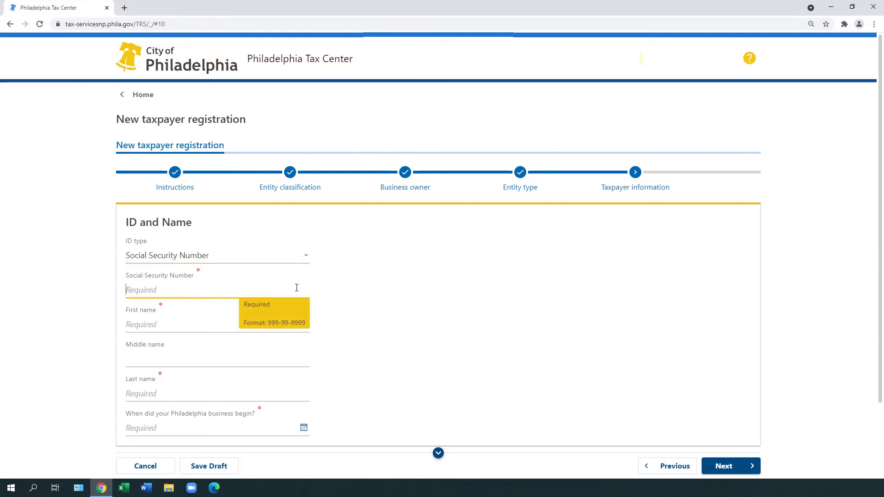
text(333-22-4444)
key(Tab)
text(JANET)
key(Tab)
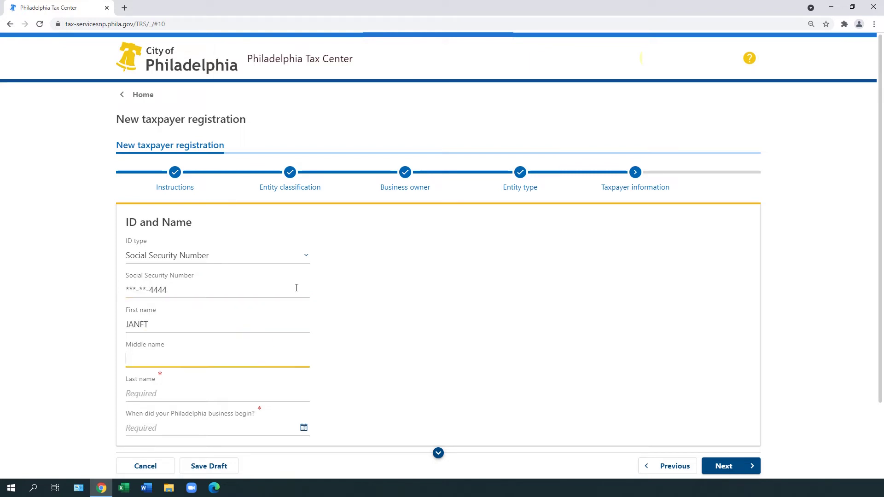
text(P)
key(Tab)
text(TAXPAYE)
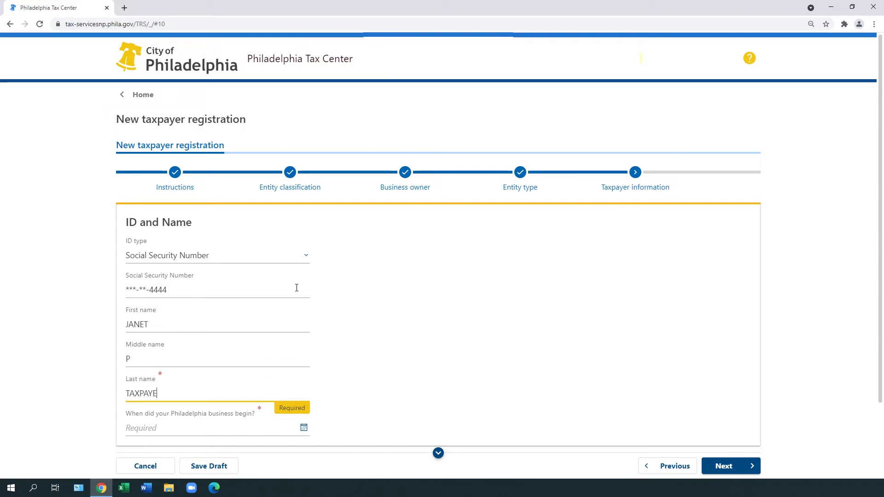
text(R)
Set the business start date to 01-Jan-2021 and continue to tax type selection
click(304, 428)
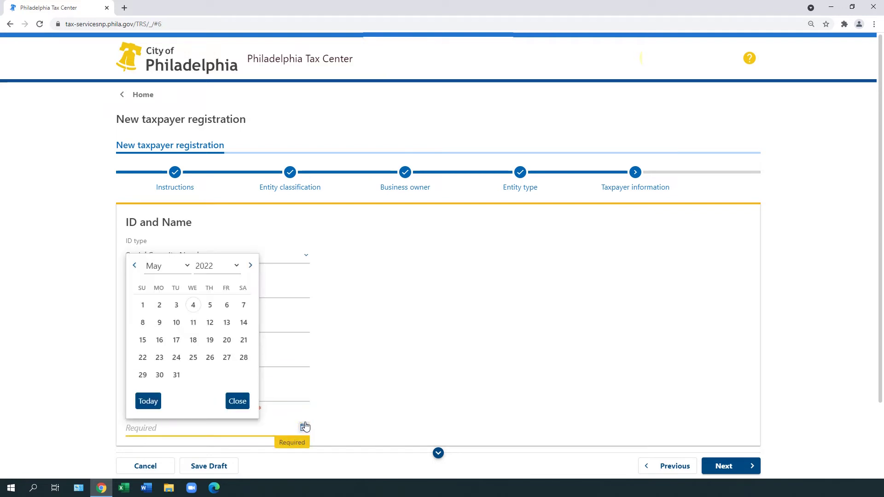
click(188, 267)
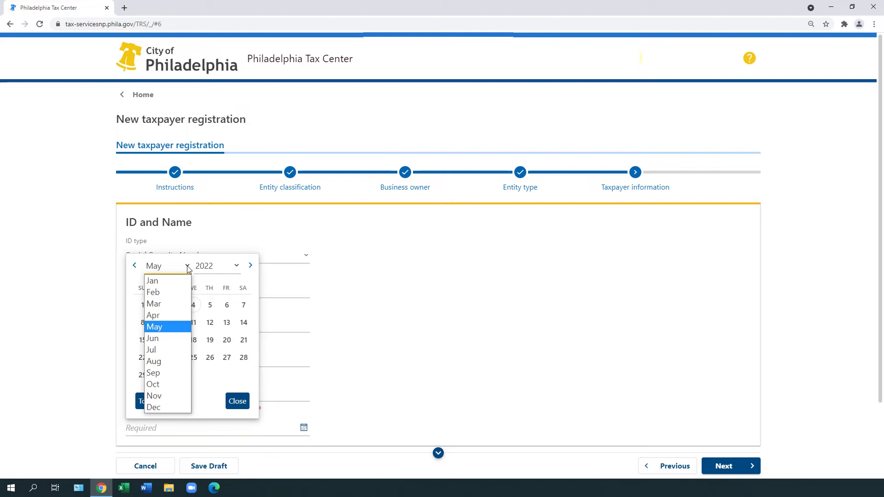
click(152, 280)
click(217, 266)
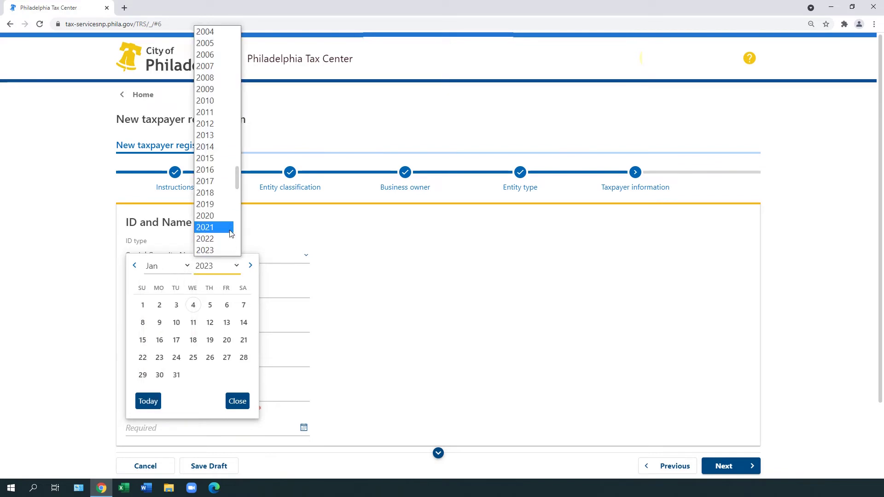
click(231, 230)
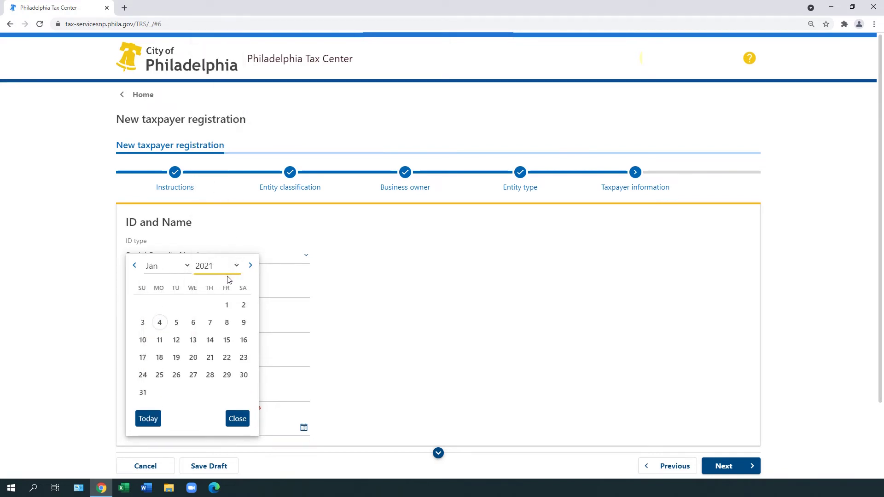
click(227, 305)
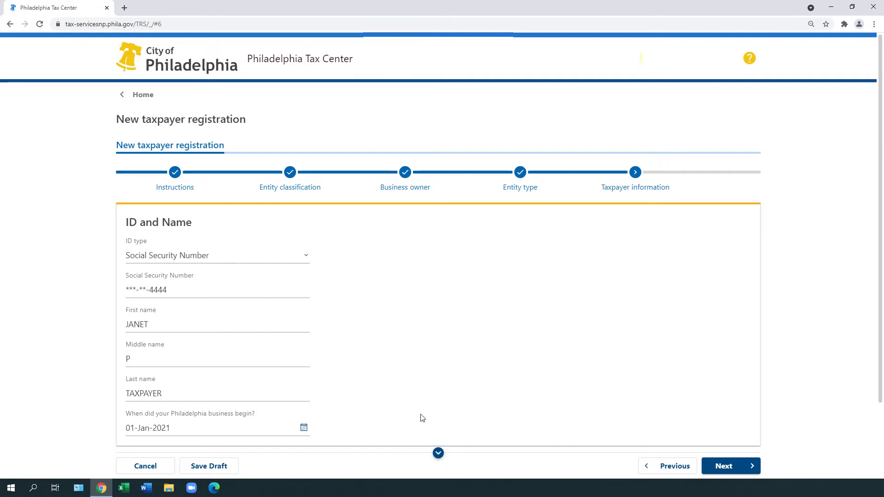
click(746, 474)
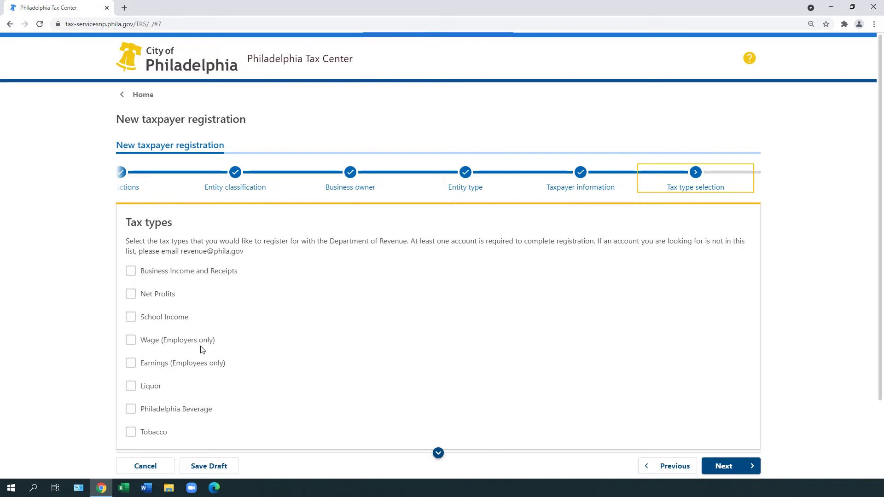
Register for School Income Tax with a 01-Jan-2021 account start date, then begin the mailing address
click(147, 323)
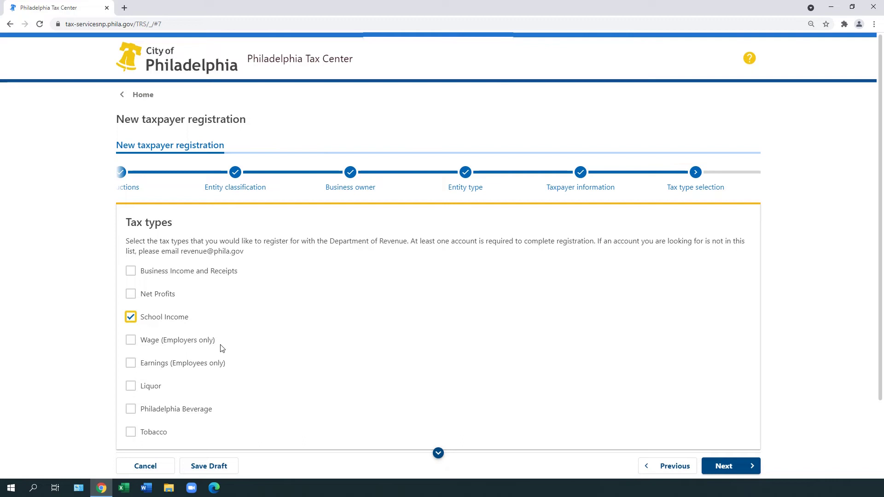
click(745, 473)
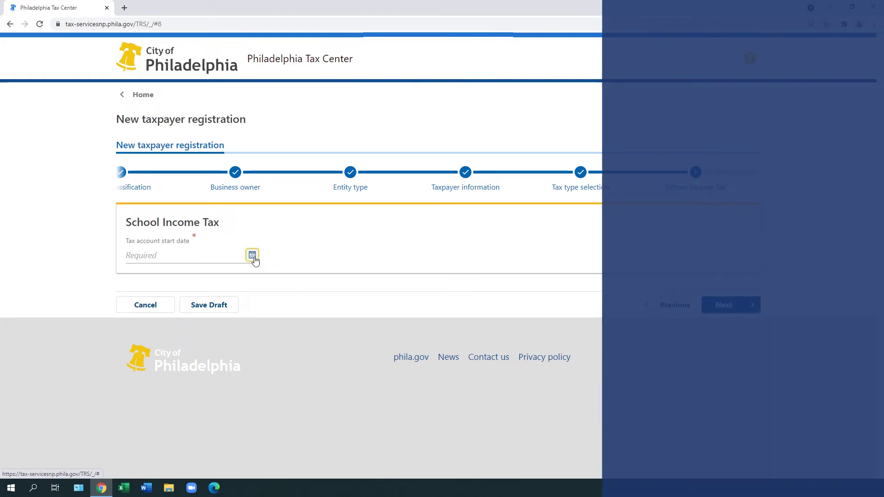
click(252, 256)
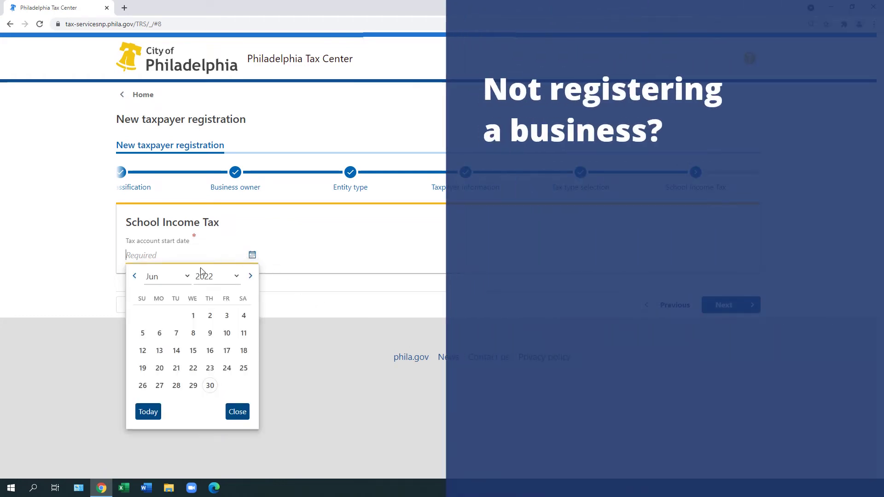
click(187, 277)
click(185, 294)
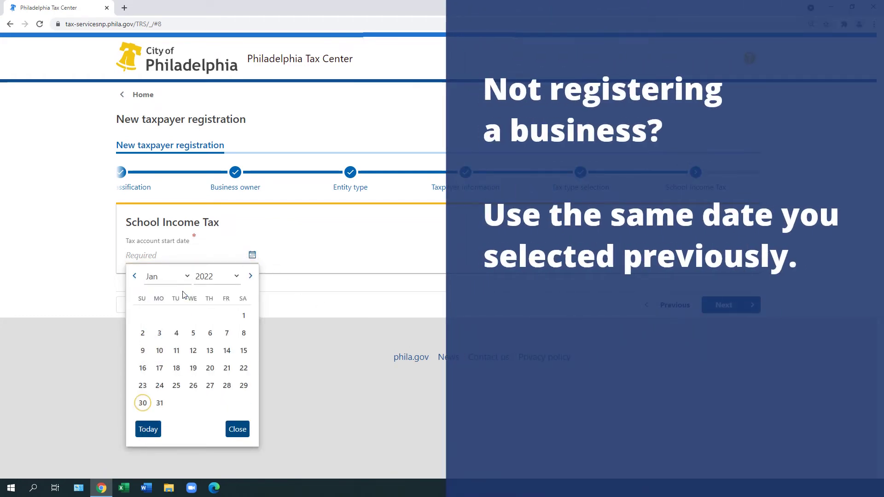
click(236, 277)
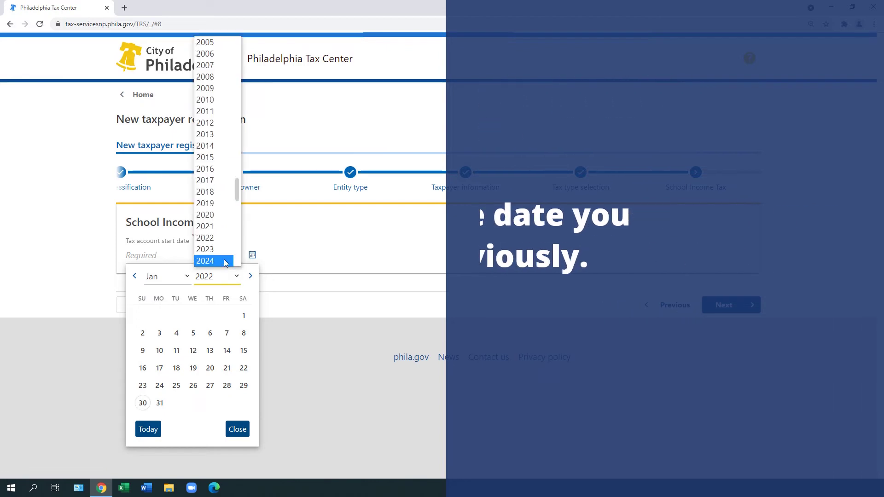
click(215, 232)
click(217, 276)
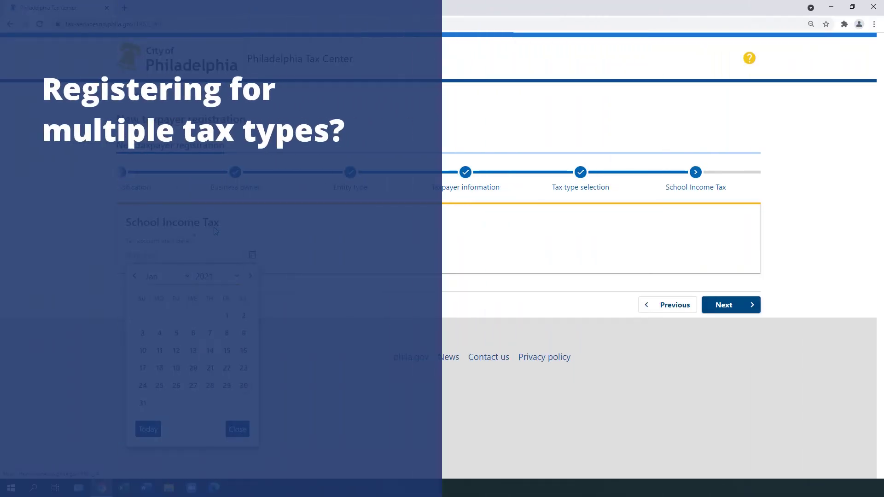
click(225, 291)
click(228, 316)
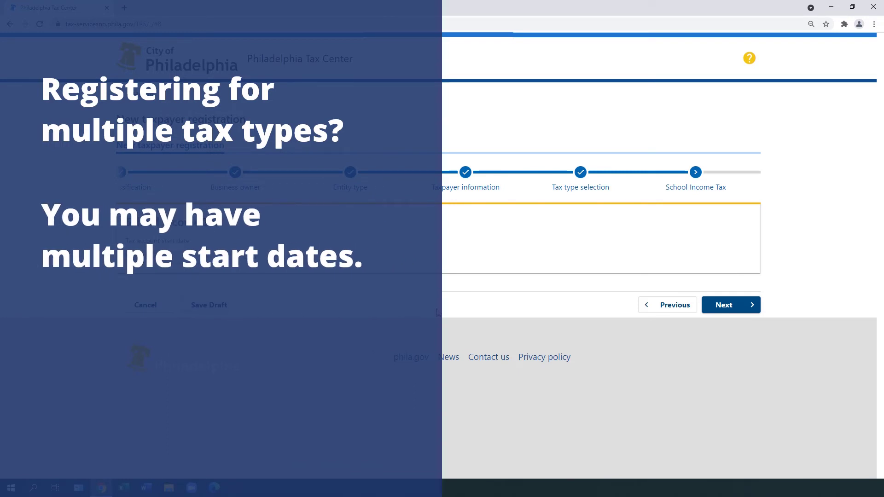
click(740, 311)
click(344, 271)
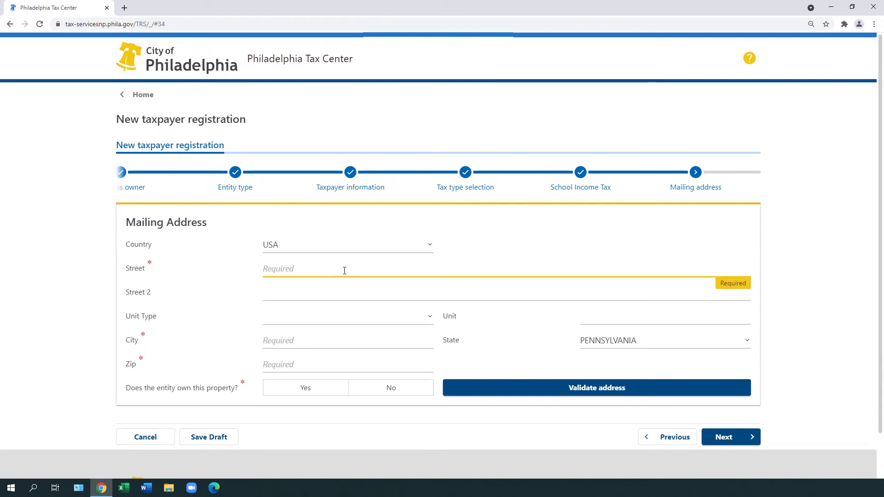
Enter the mailing address street, city and ZIP code
text(1234 MAI)
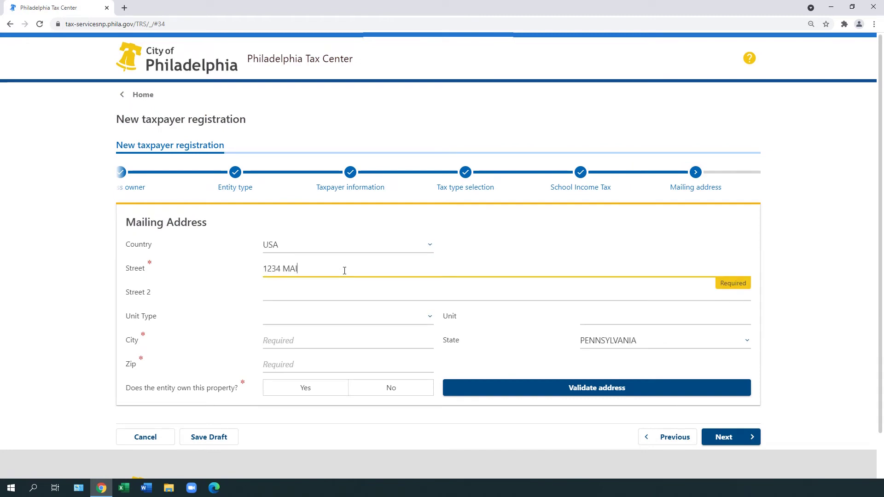
text(N ST)
key(Tab)
key(Tab)
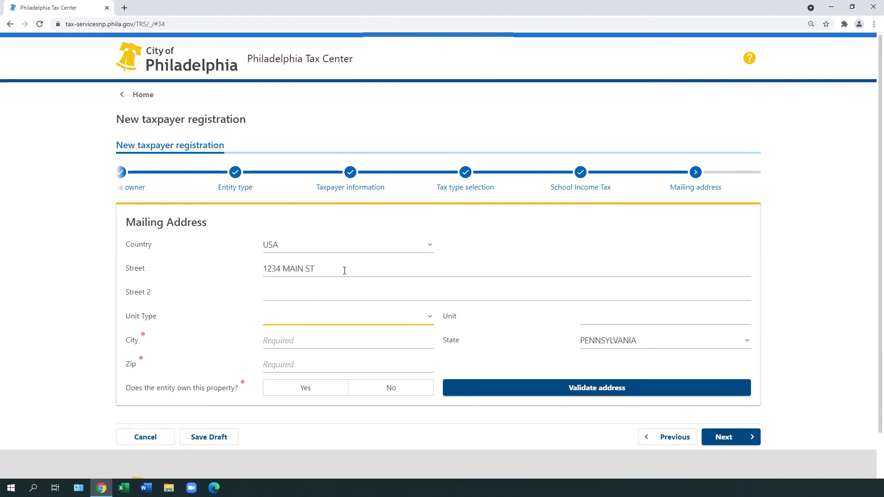
key(Tab)
key(Tab)
text(PHILADELPHIA)
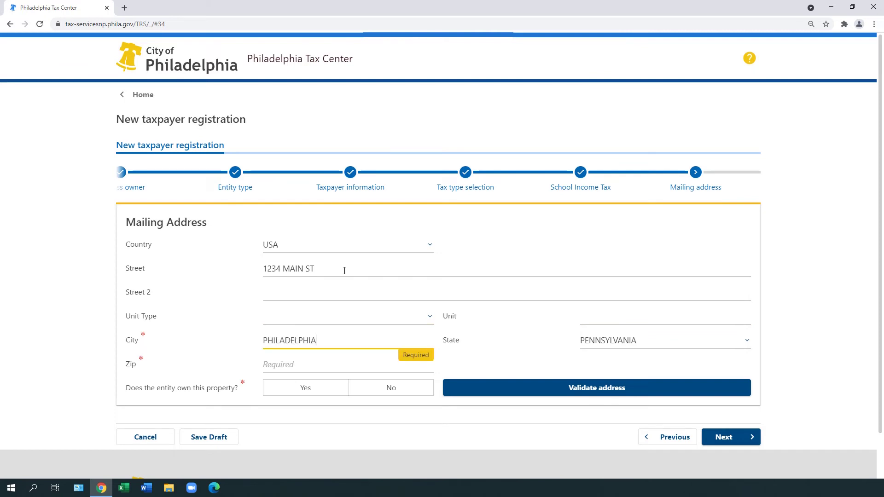
key(Tab)
key(Tab)
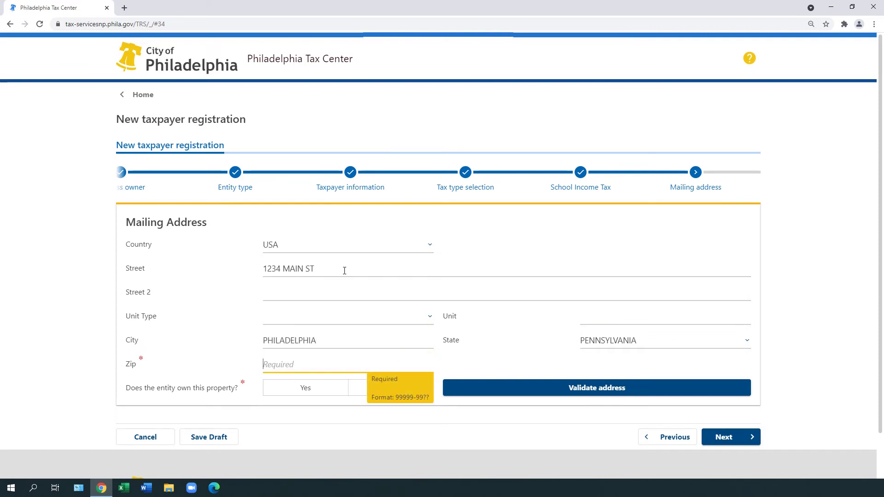
text(19101)
Mark the property as owned and accept the city-validated address with ZIP+4
click(335, 390)
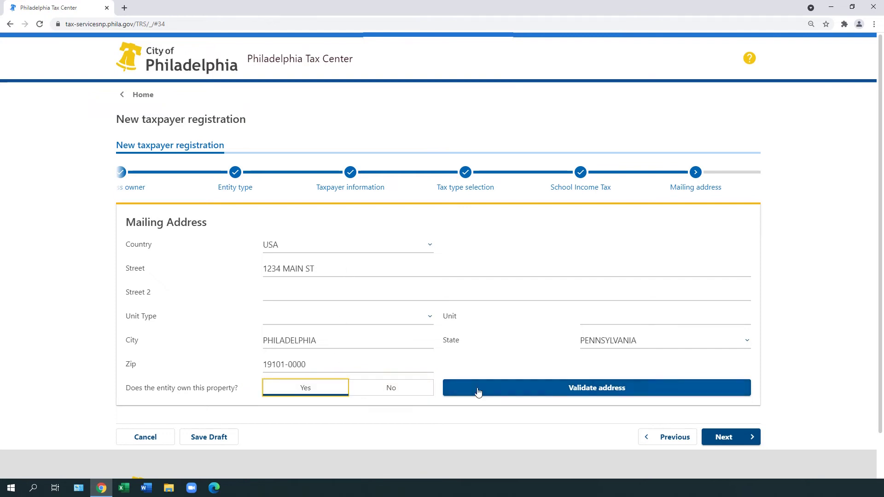
click(626, 390)
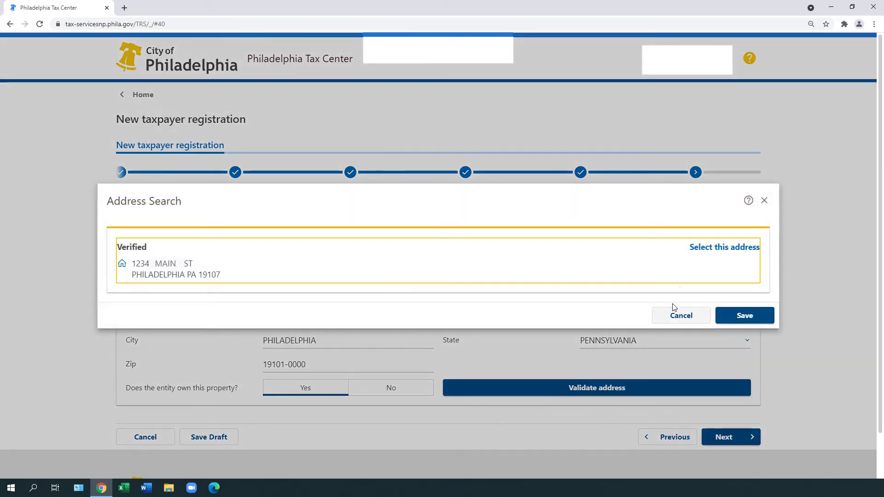
click(696, 250)
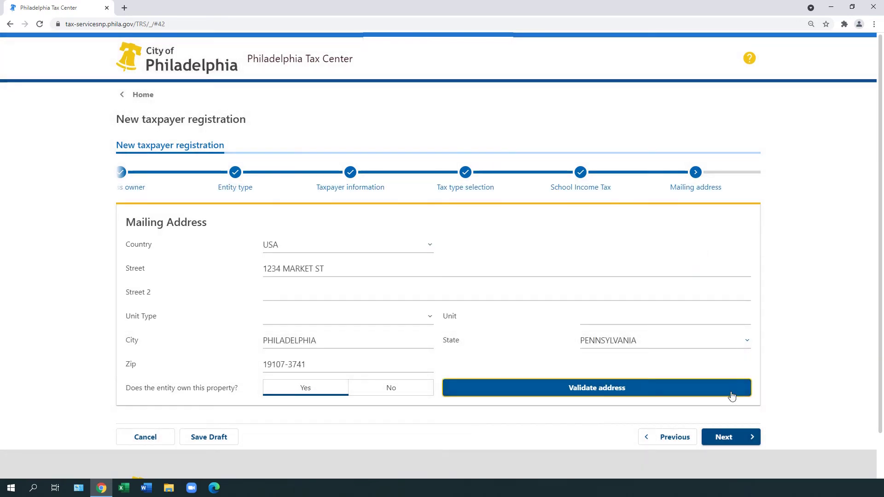
Fill in the contact's first name, middle initial and last name
click(725, 438)
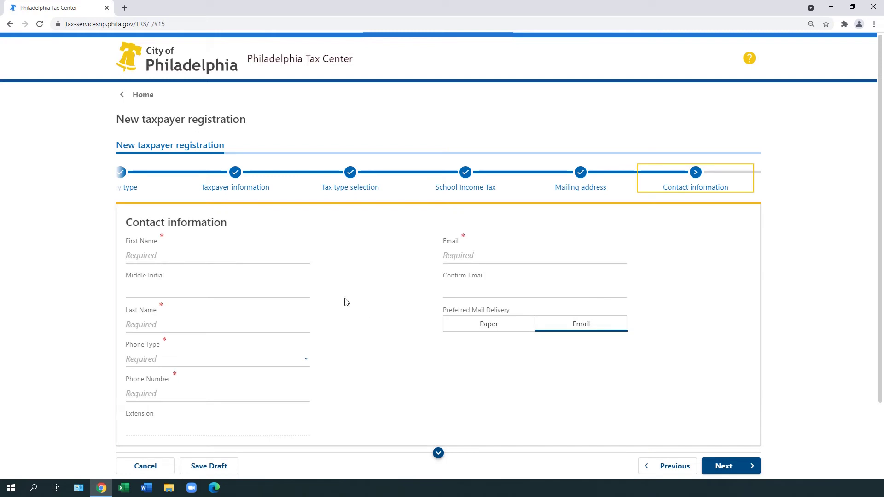
text(JANET)
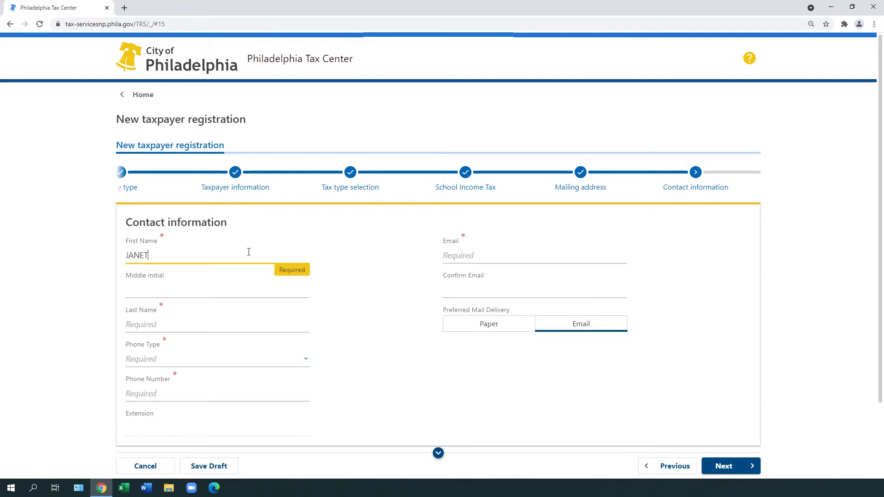
key(Tab)
text(P)
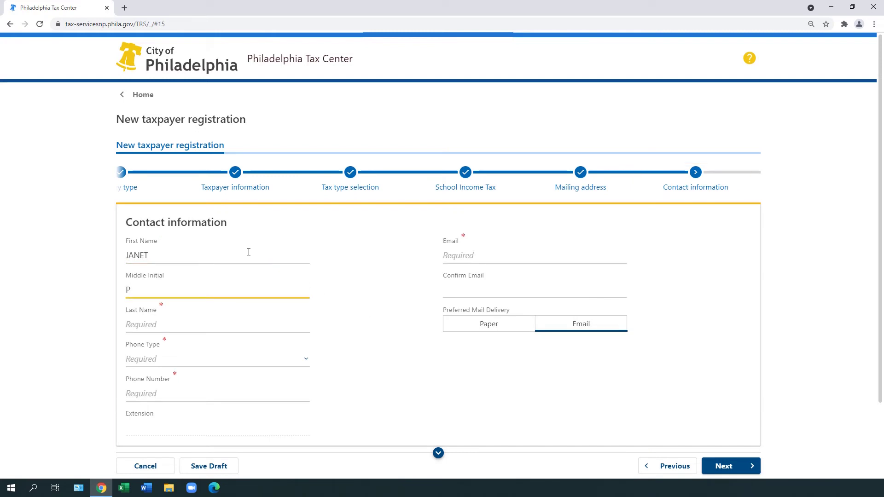
key(Tab)
text(TAXPAYE)
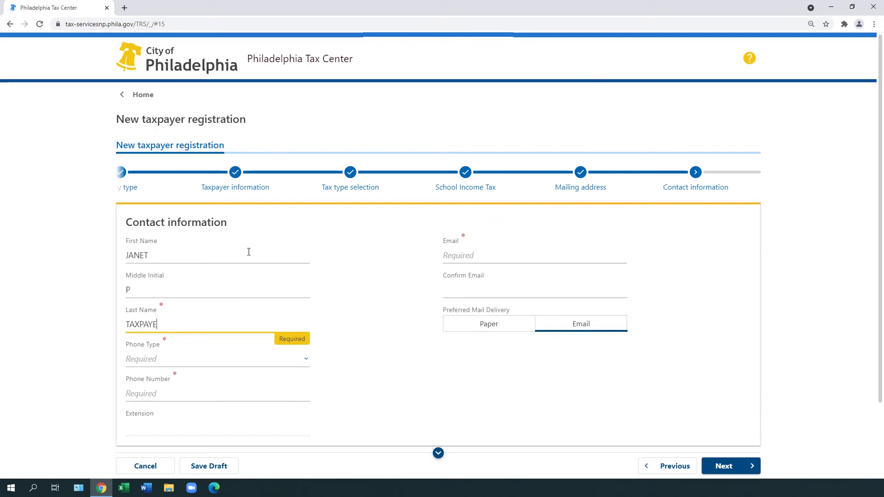
text(R)
Add the contact's cell phone number and enter their e-mail address twice
click(309, 361)
click(289, 397)
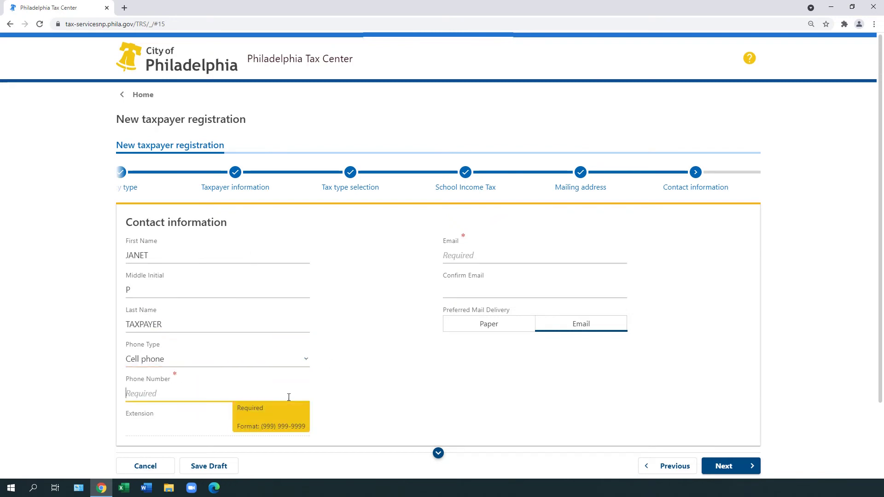
text((215) 555-1234)
click(466, 256)
text(janet.taxpayer)
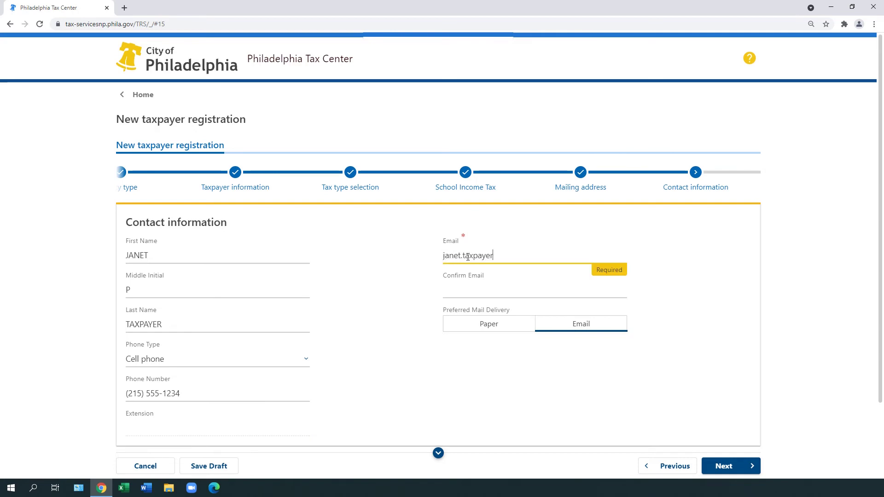
text(@email.com)
key(Tab)
text(janet.ta)
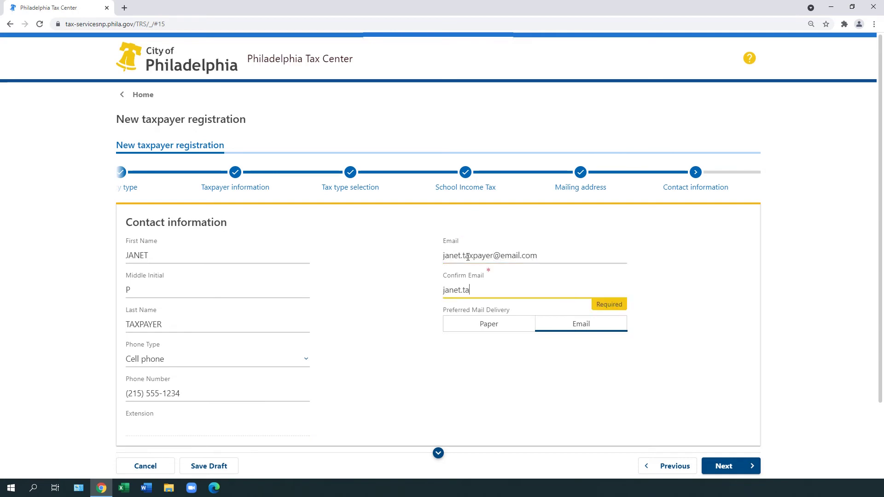
text(xpayer@email.com)
Keep Email delivery, then set a username and enter the account password twice
click(569, 323)
click(726, 463)
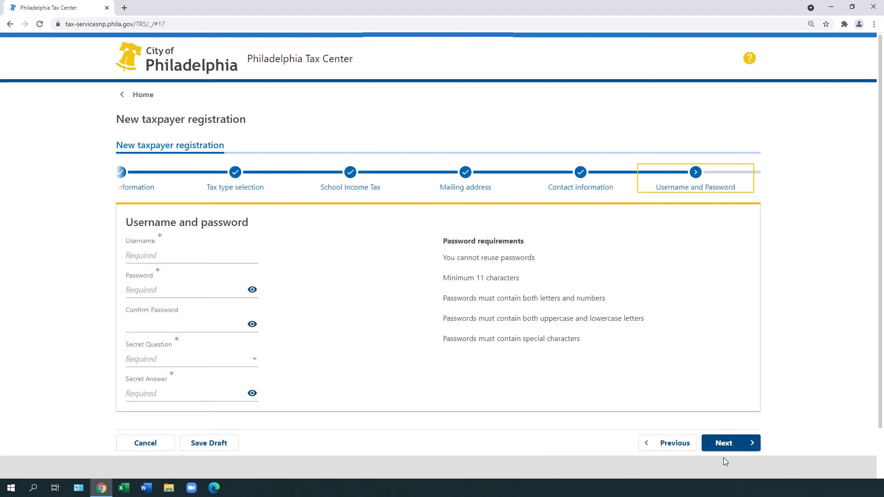
click(249, 256)
text(JanetTaxes)
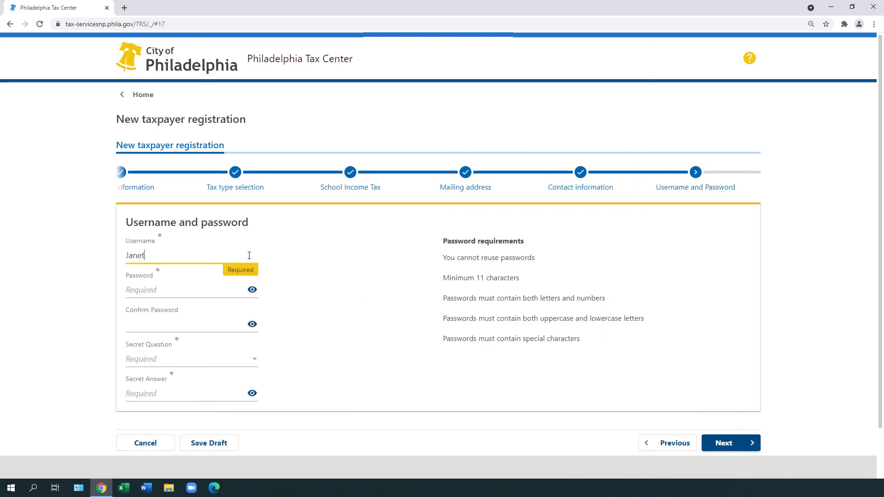
key(Tab)
text(•••••••••••)
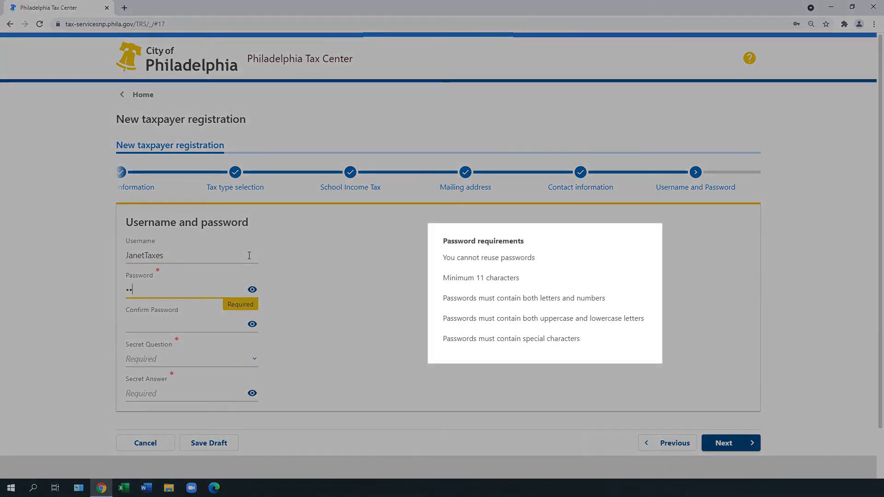
key(Tab)
text(••••••••••)
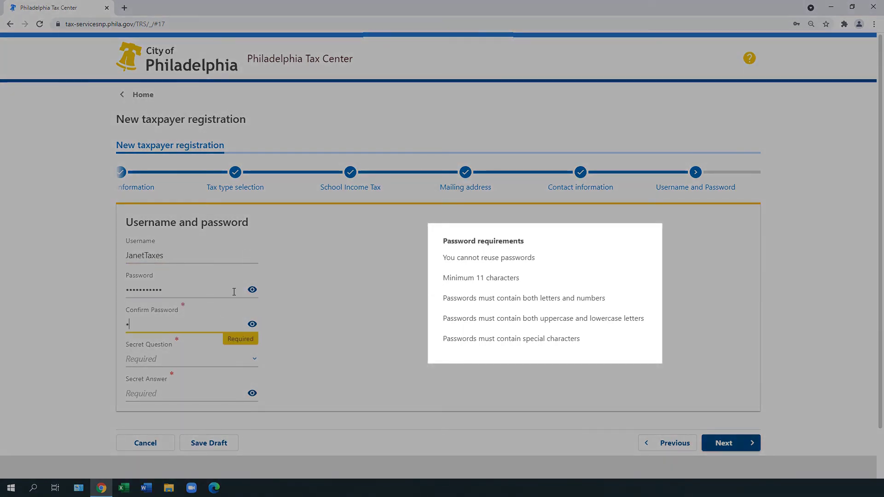
text(•)
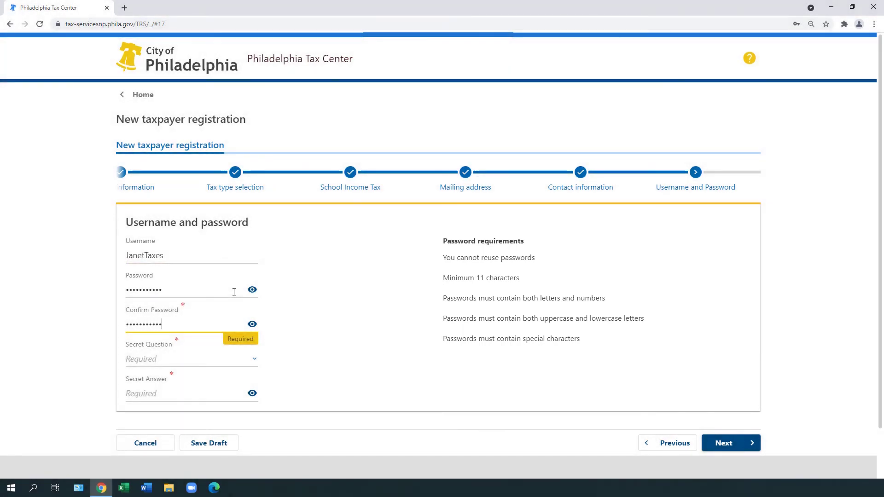
text(•)
Choose the first-pet secret question, type its answer, and proceed to the registration summary
key(Tab)
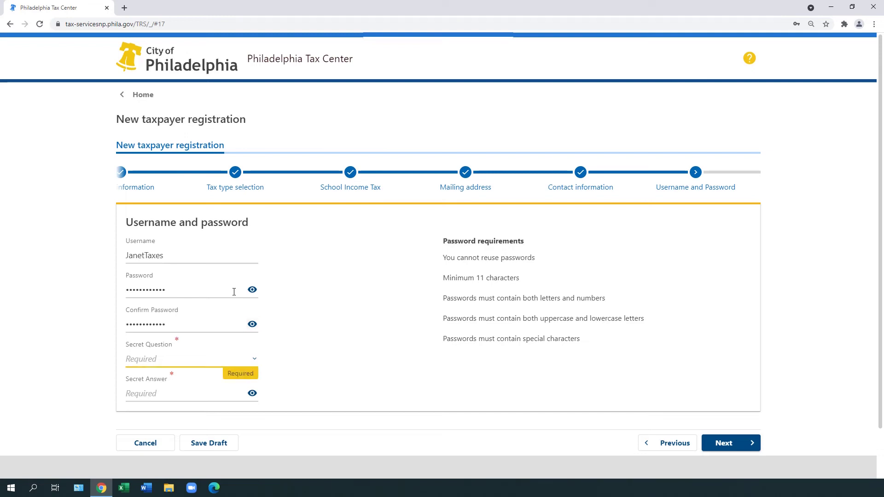
click(251, 358)
click(251, 297)
key(Tab)
text(•••)
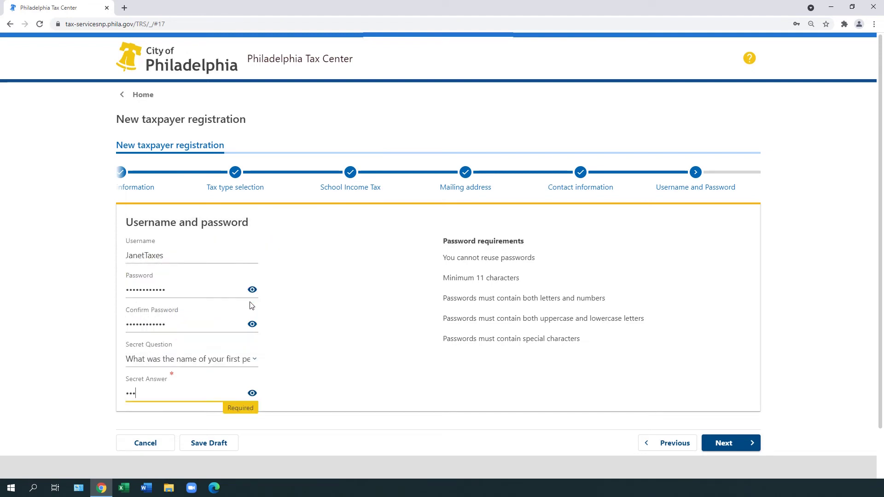
text(•••••••••)
click(740, 444)
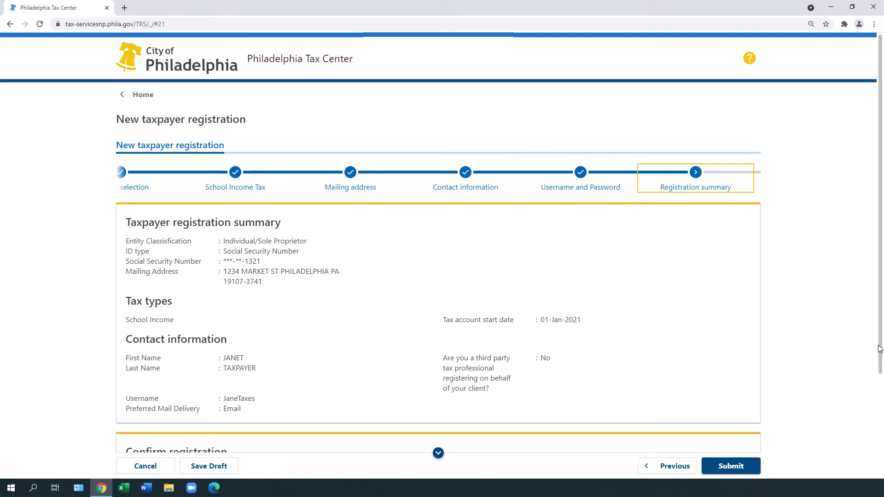
Accept the perjury declaration, submit the registration, and confirm the request
drag(881, 346, 882, 469)
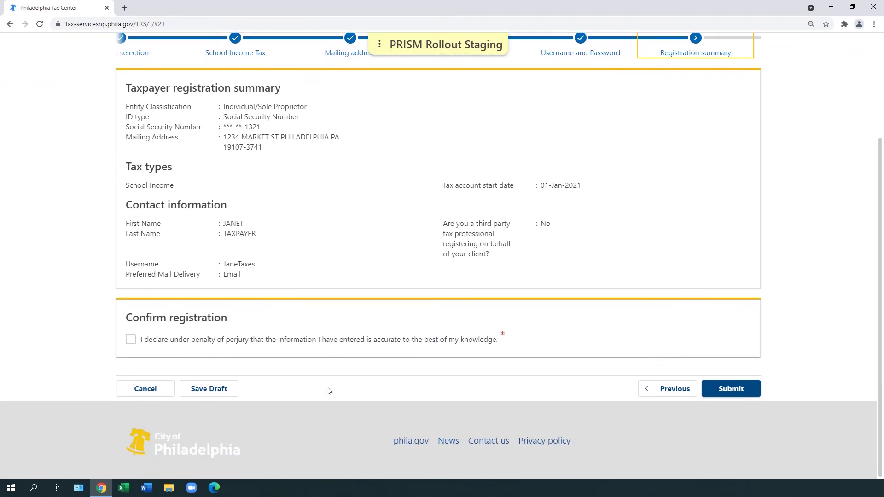
click(131, 339)
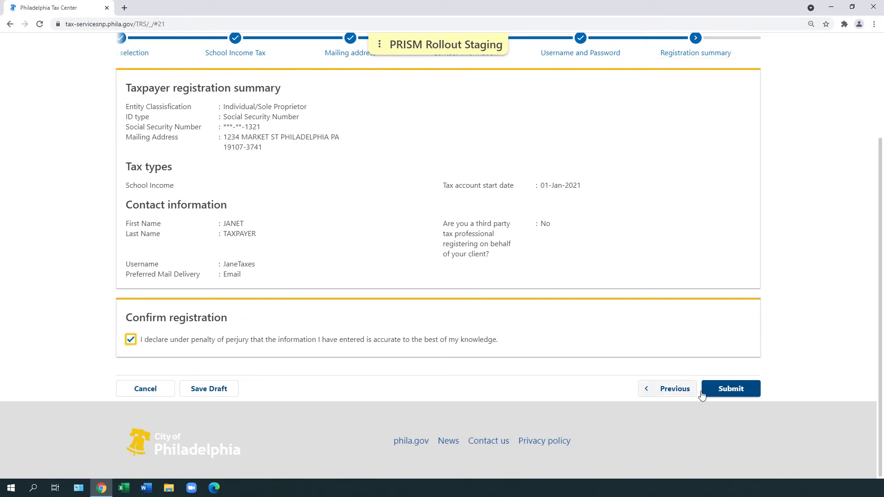
click(747, 397)
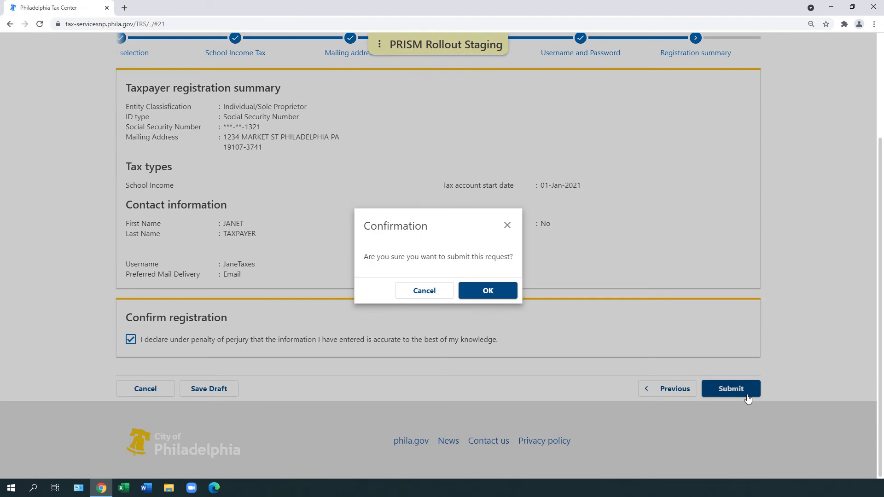
click(499, 293)
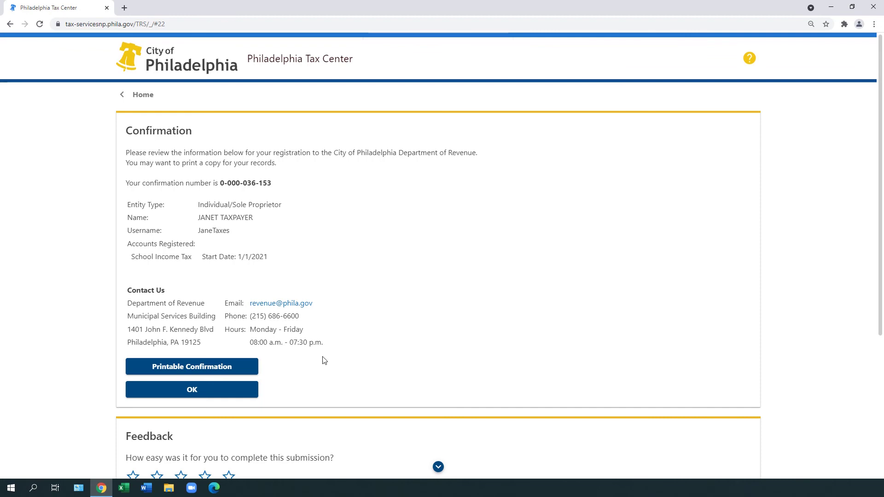
Close the confirmation page and return to the Tax Center home page
click(245, 392)
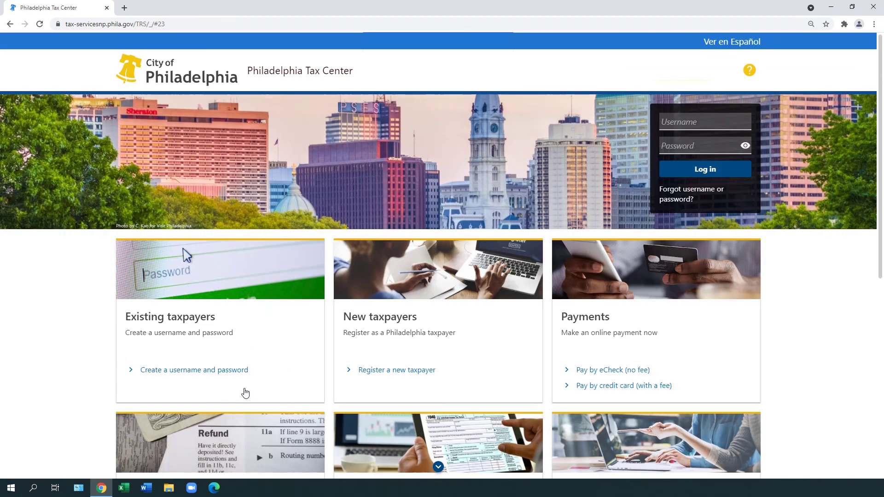